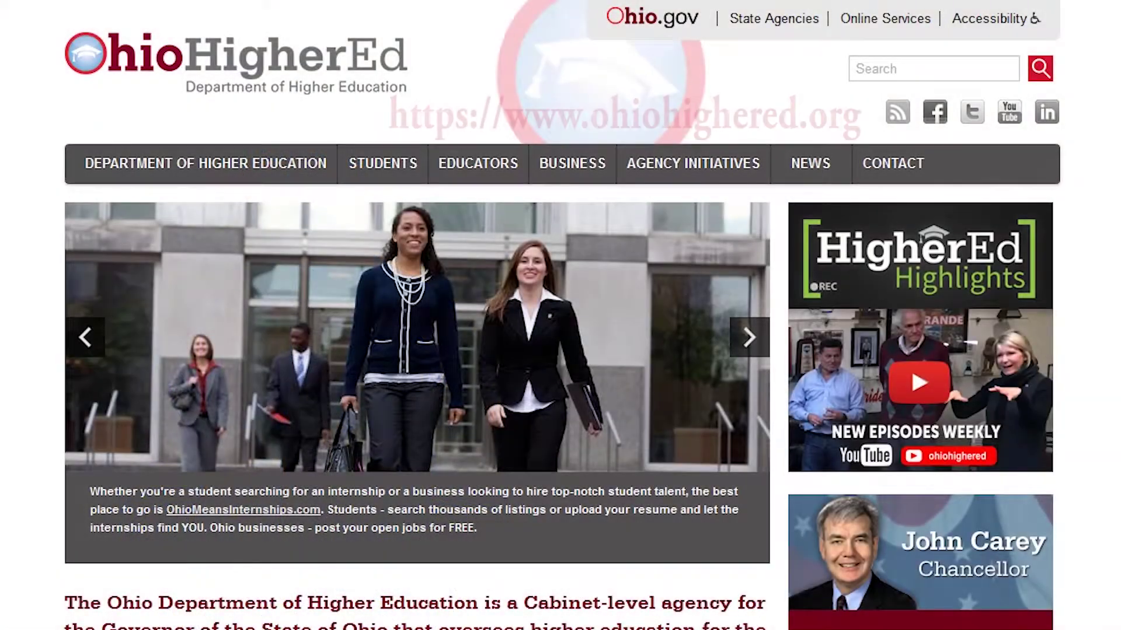
- Go from Educators > Credit Transfer to CEMS Support and begin the CEMS login
mouse_move(498, 178)
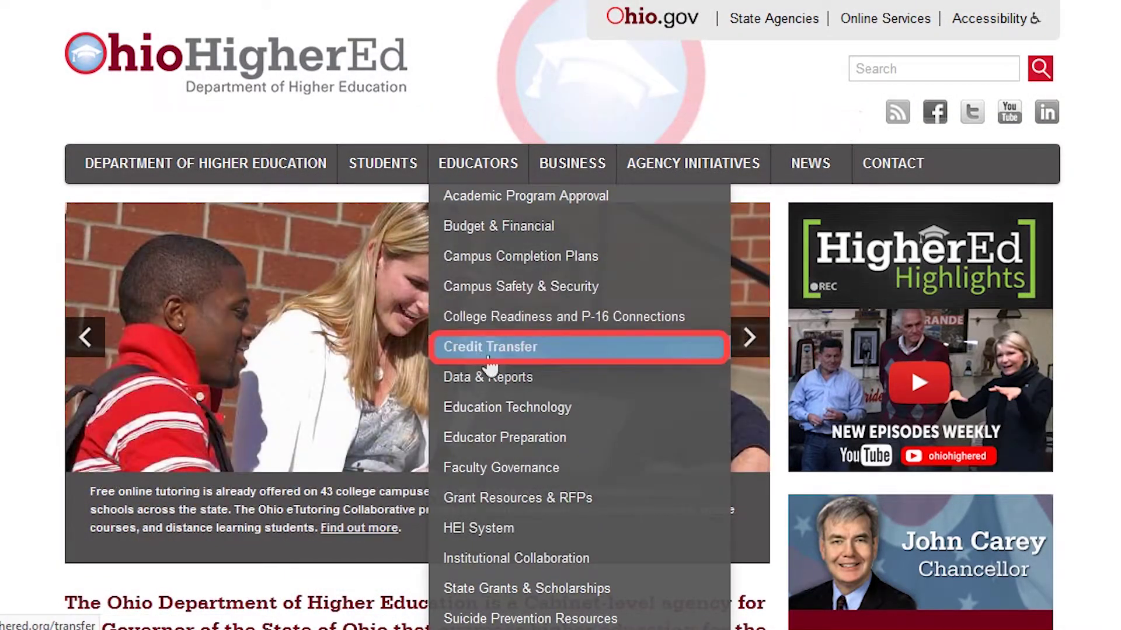
left_click(562, 350)
scroll(562, 353, "down", 5)
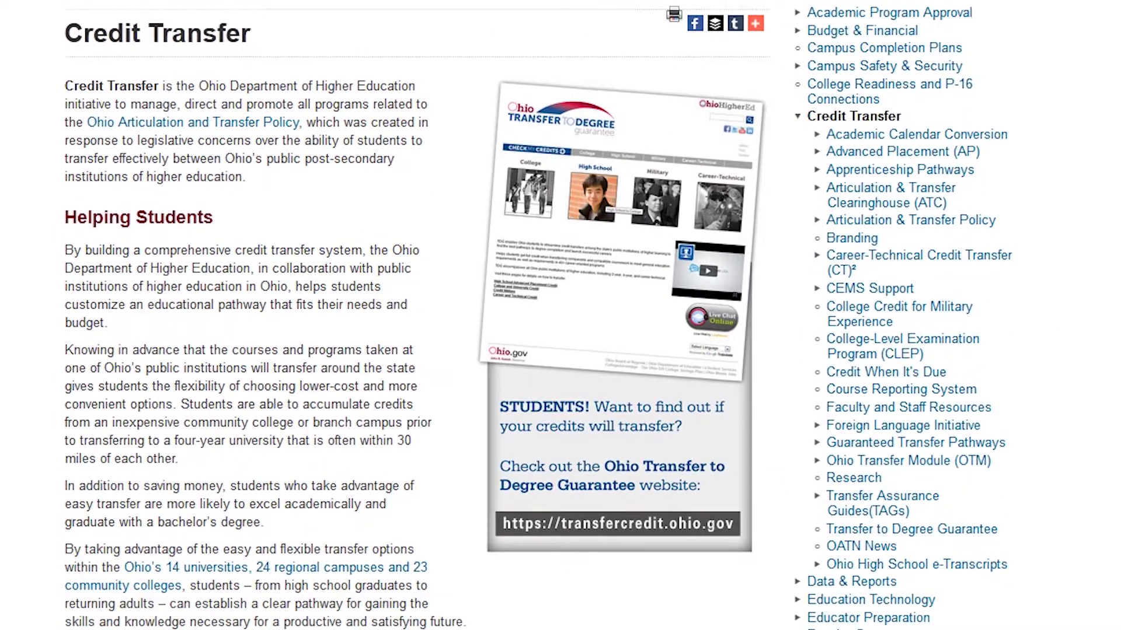
scroll(1015, 228, "down", 2)
left_click(902, 227)
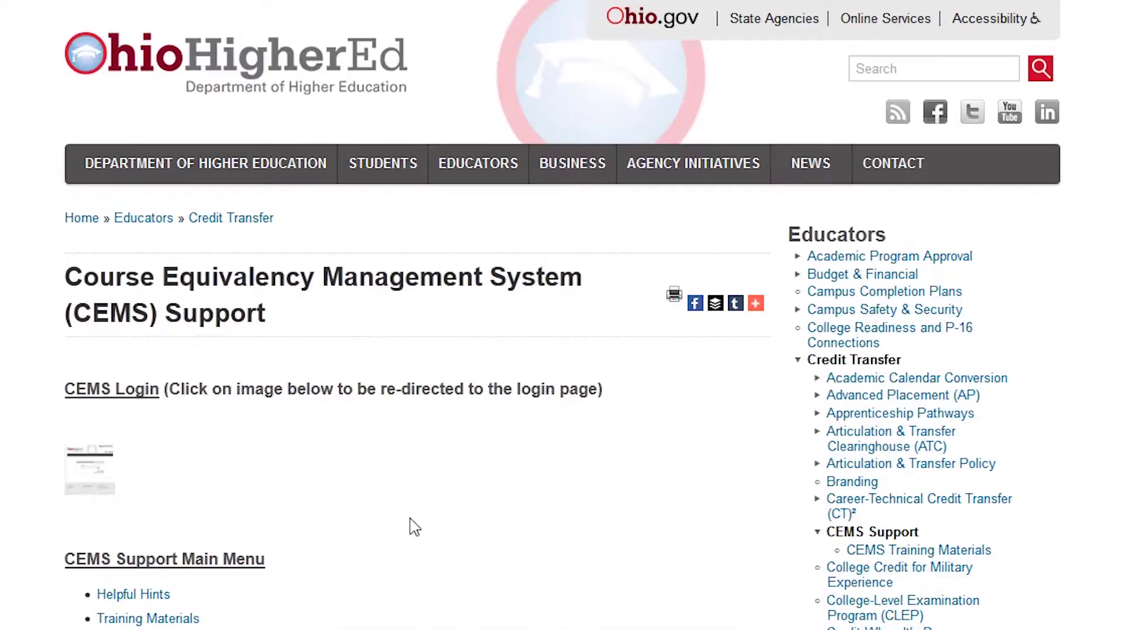
left_click(88, 478)
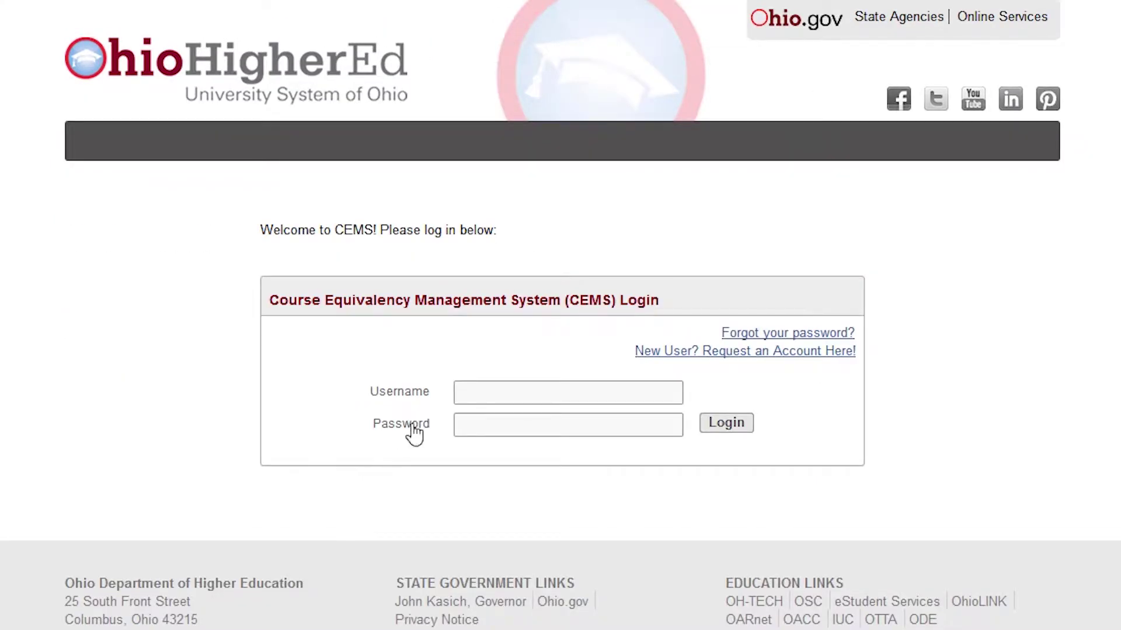
left_click(495, 391)
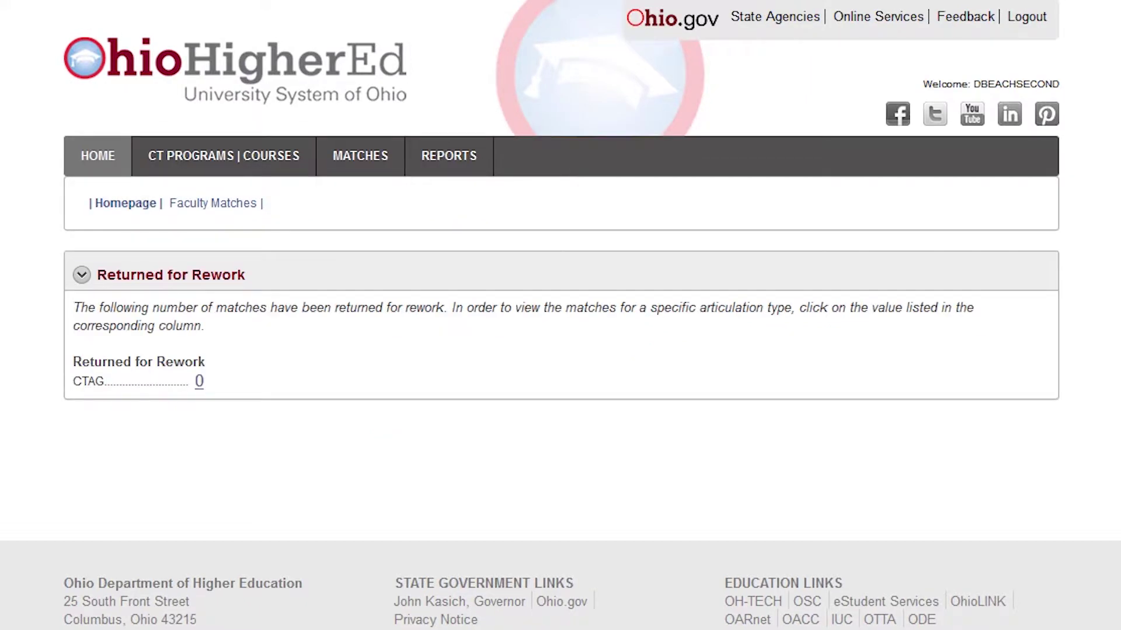
- From the CT PROGRAMS | COURSES list, start a new secondary course for BEDFORD CITY SD
left_click(205, 170)
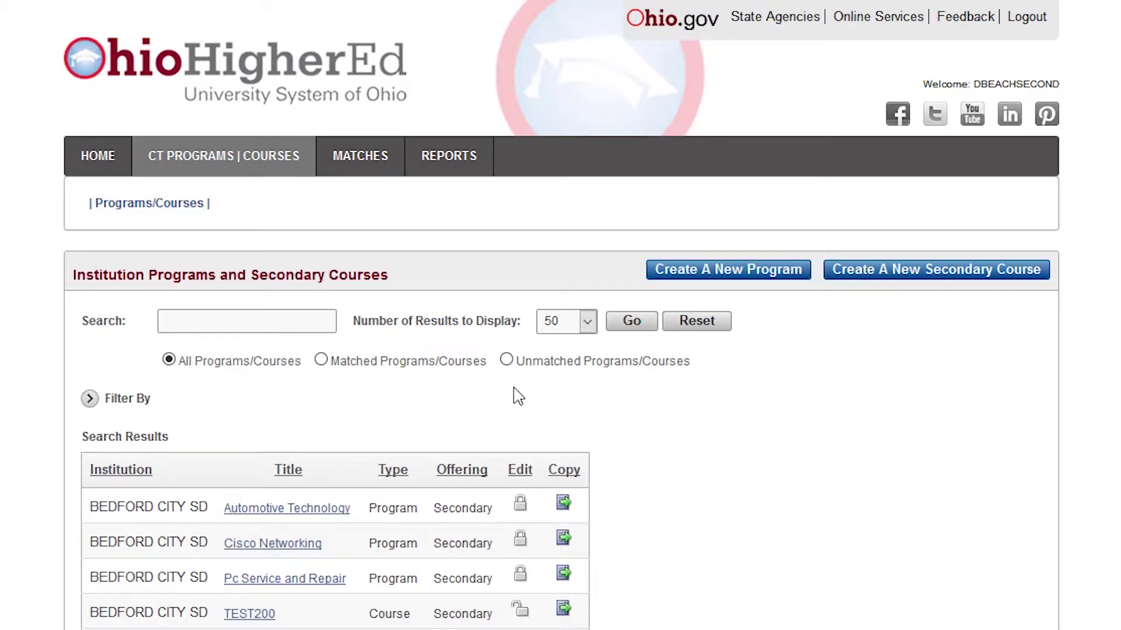
scroll(560, 315, "down", 3)
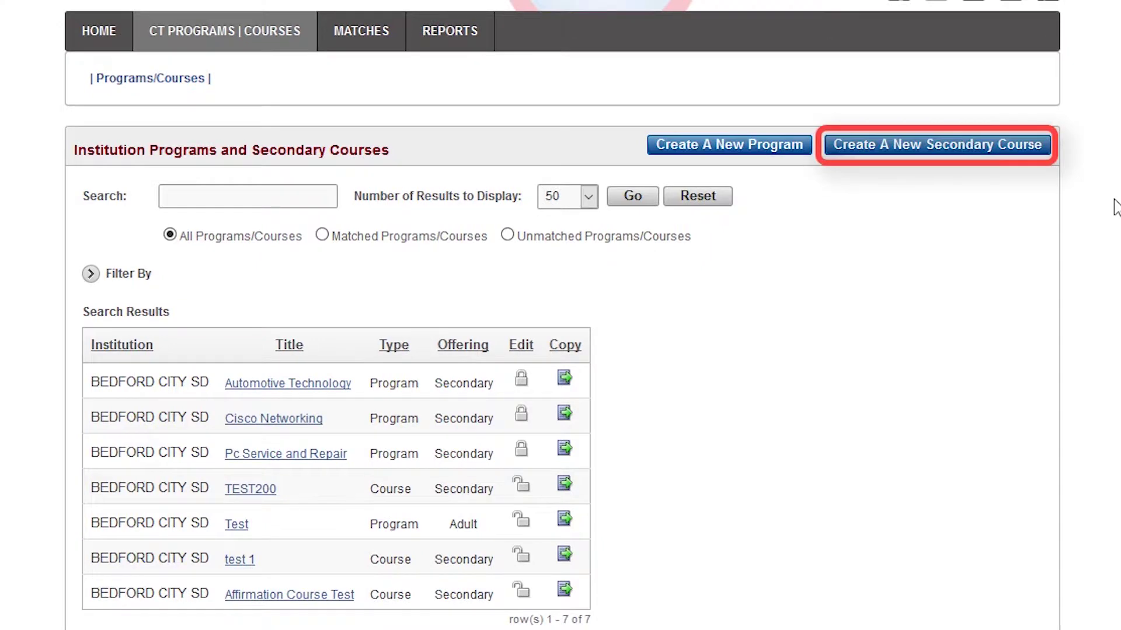
left_click(1002, 150)
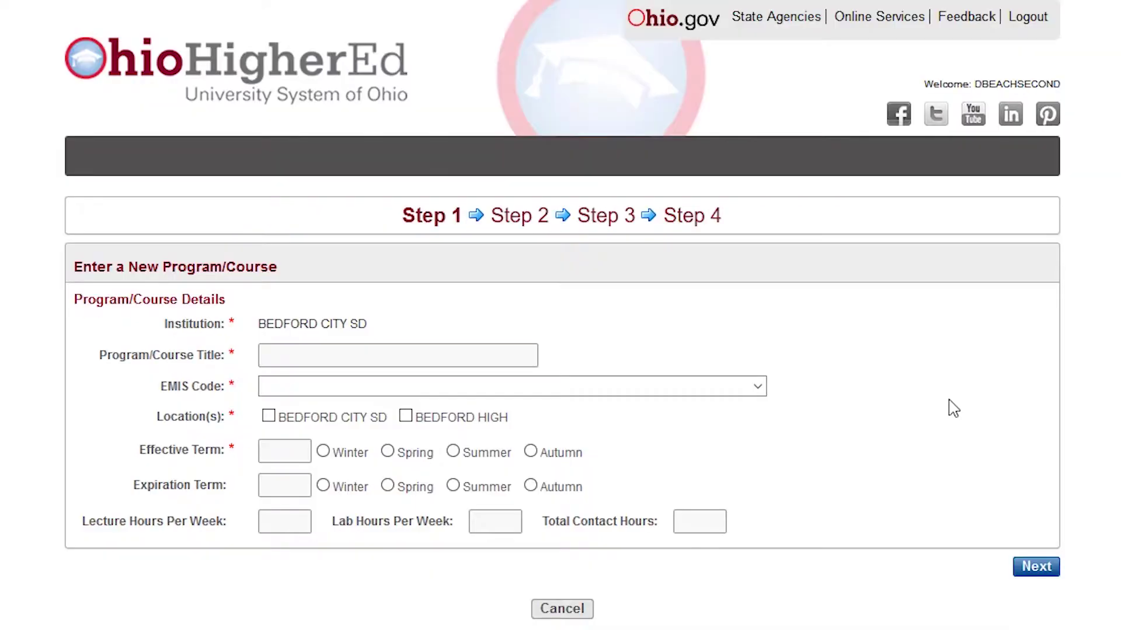
- Title the course 'Full Review Course Test', use EMIS code 070410 and offer it at BEDFORD CITY SD
left_click(395, 350)
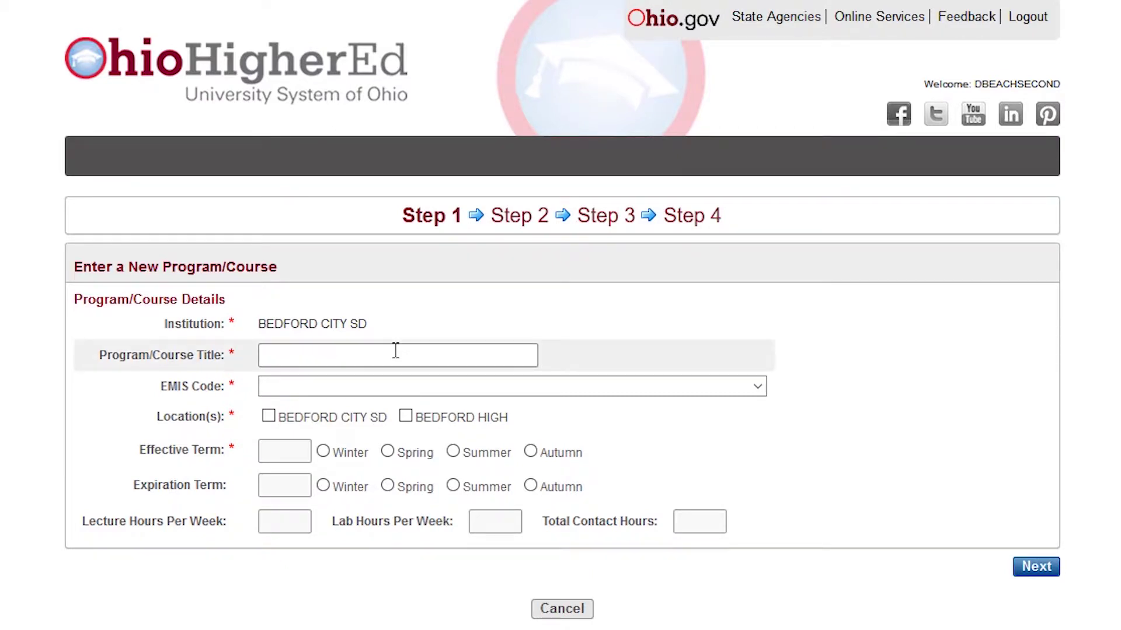
type("Full Review Course")
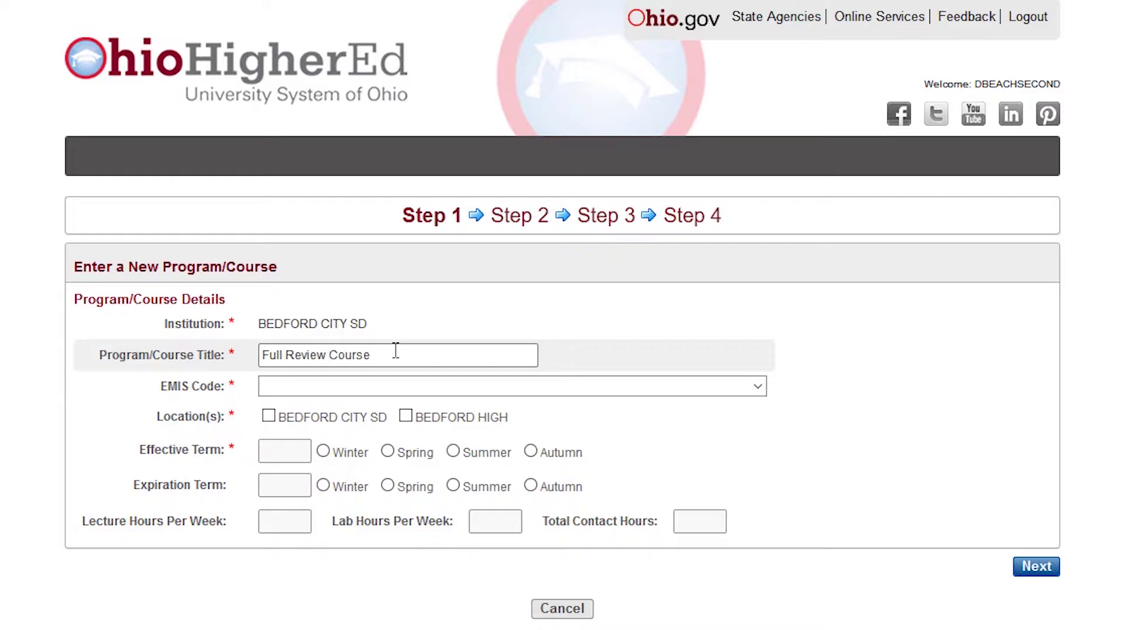
type(" Test")
left_click(758, 387)
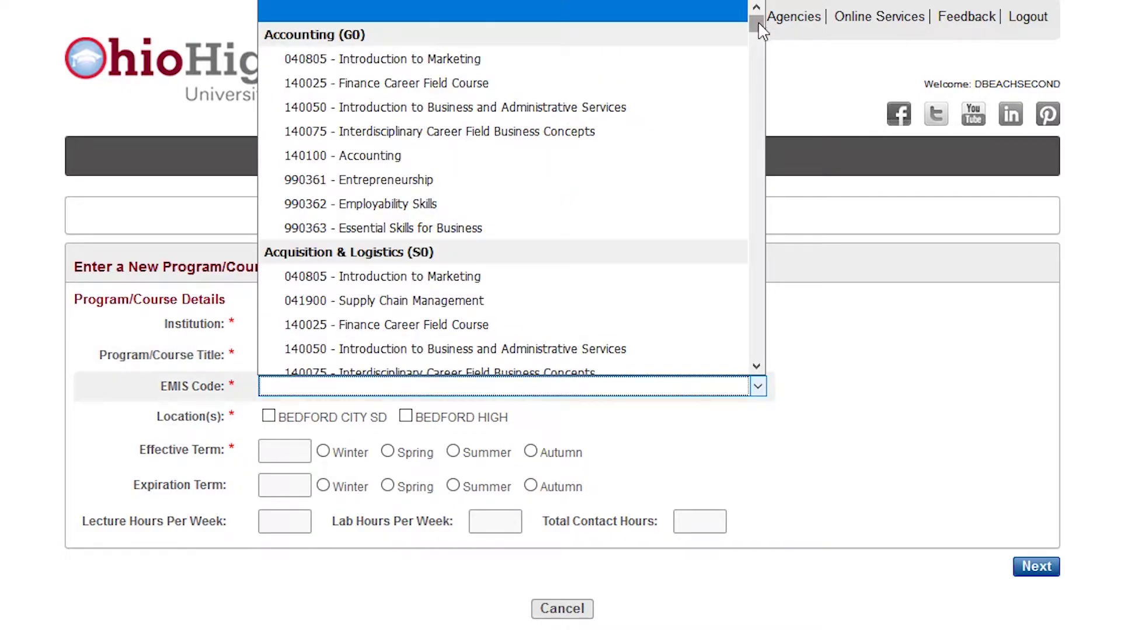
left_click_drag(757, 23, 761, 156)
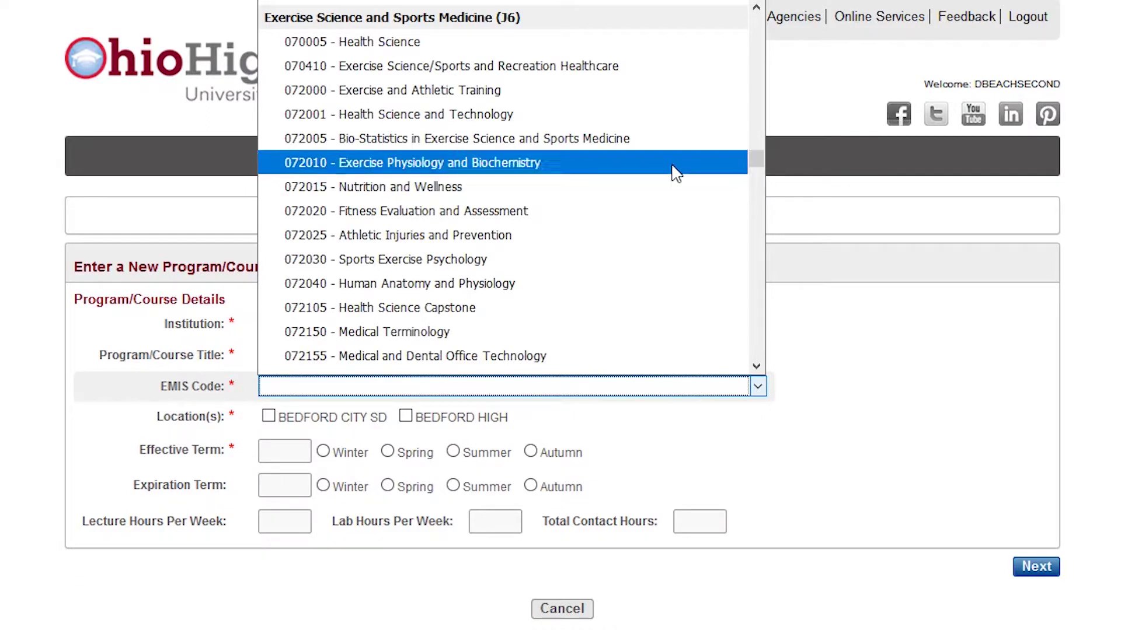
left_click(636, 75)
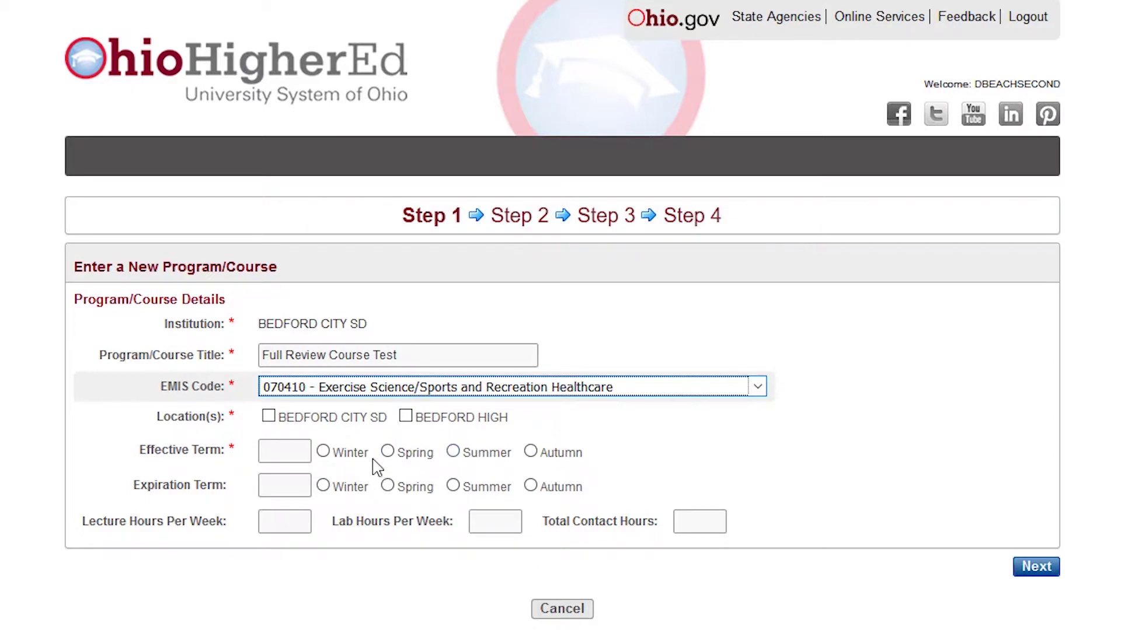
left_click(268, 417)
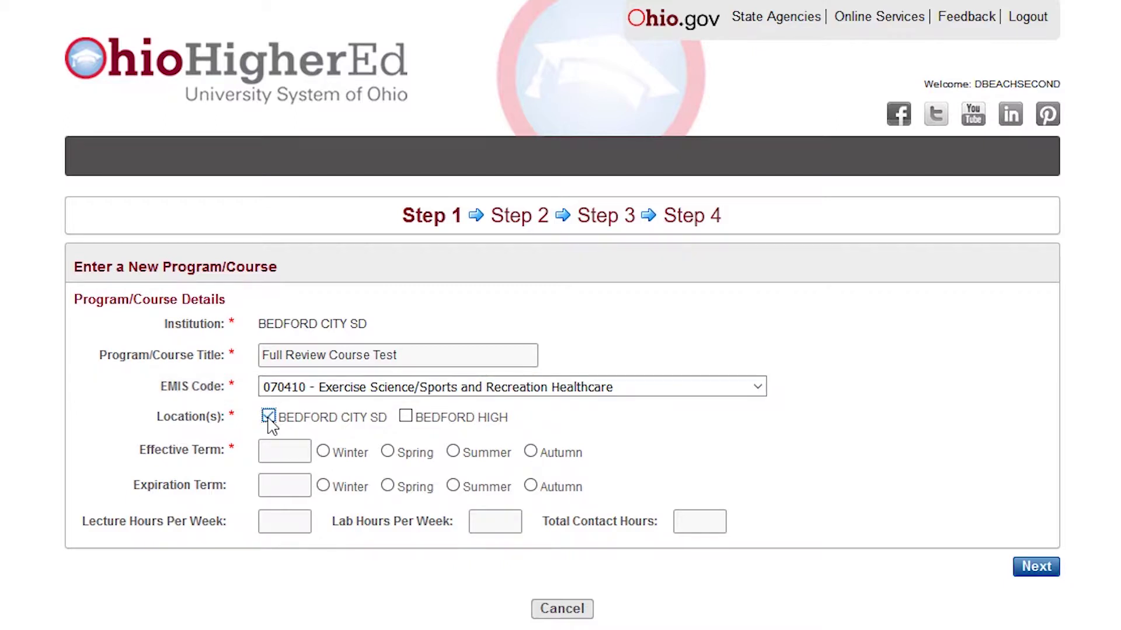
- Make the course effective Winter 2014 and expiring Summer 2020
left_click(277, 452)
type("2014")
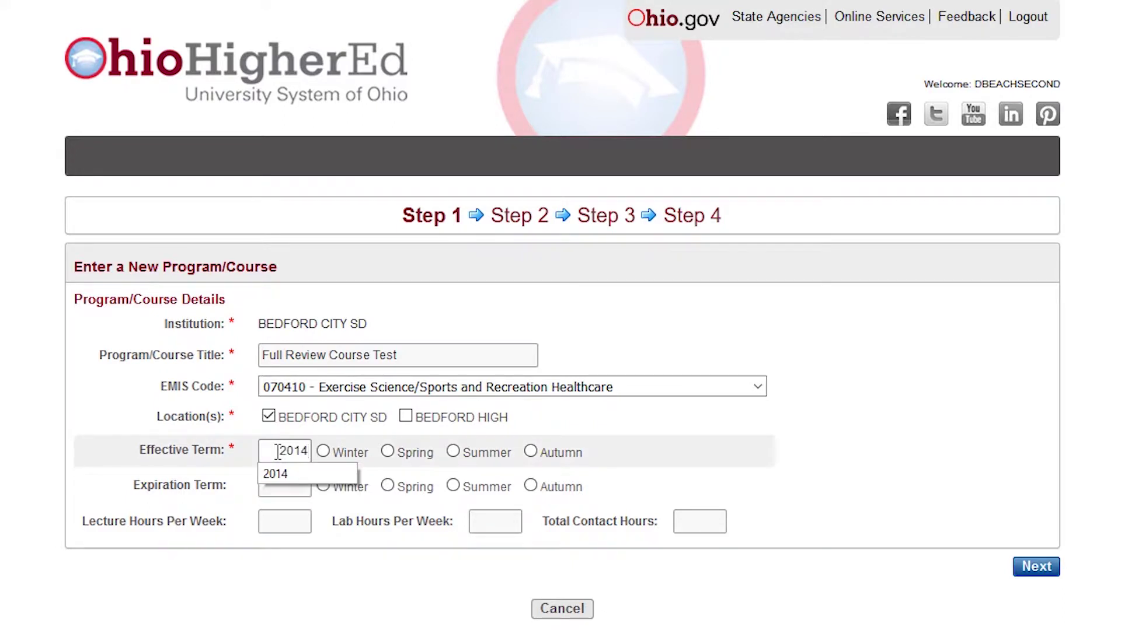
key("Tab")
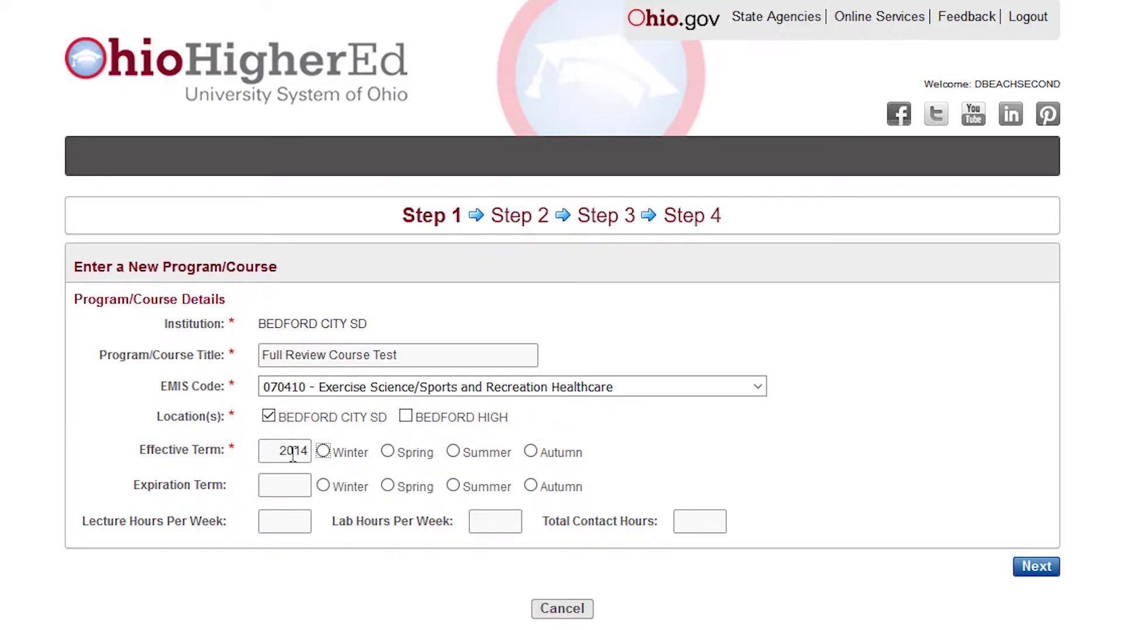
left_click(323, 452)
left_click(285, 489)
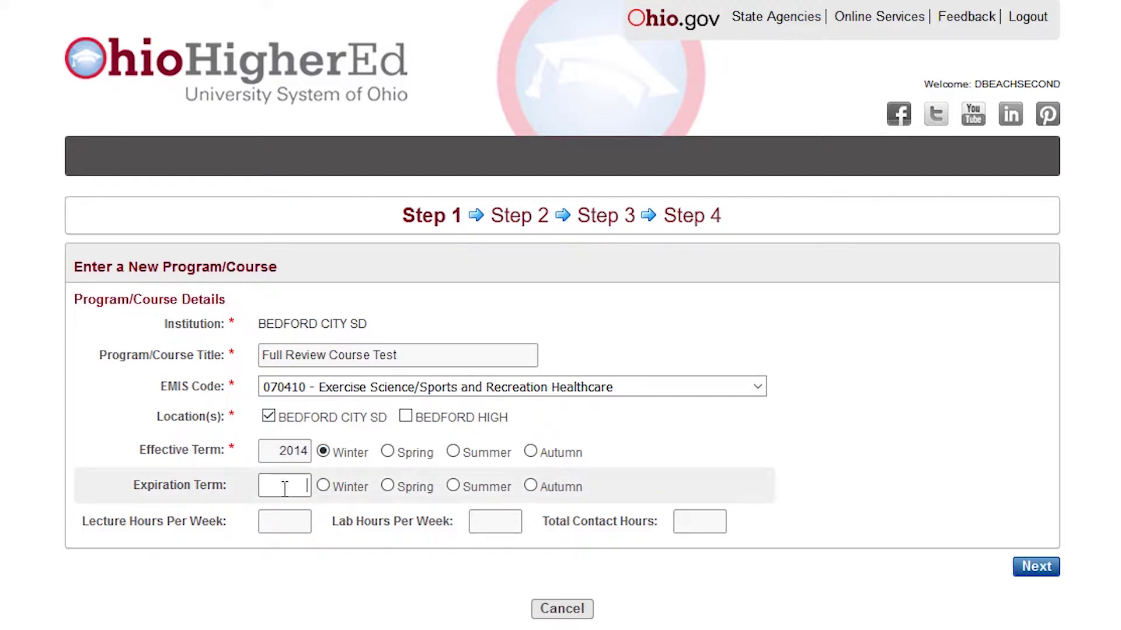
type("2020")
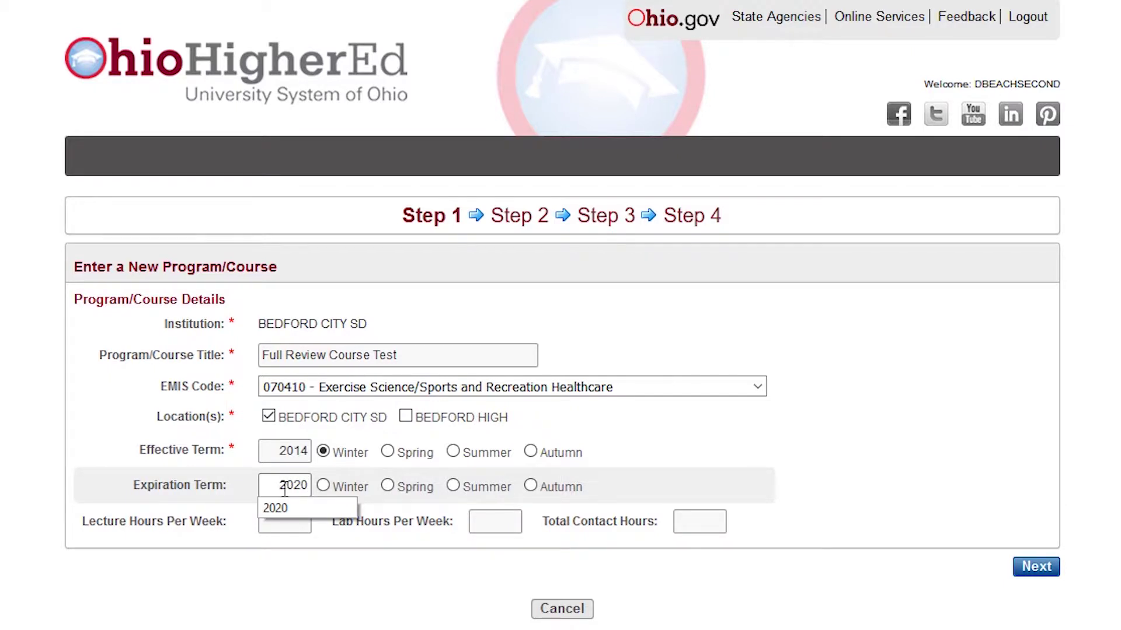
key("Tab")
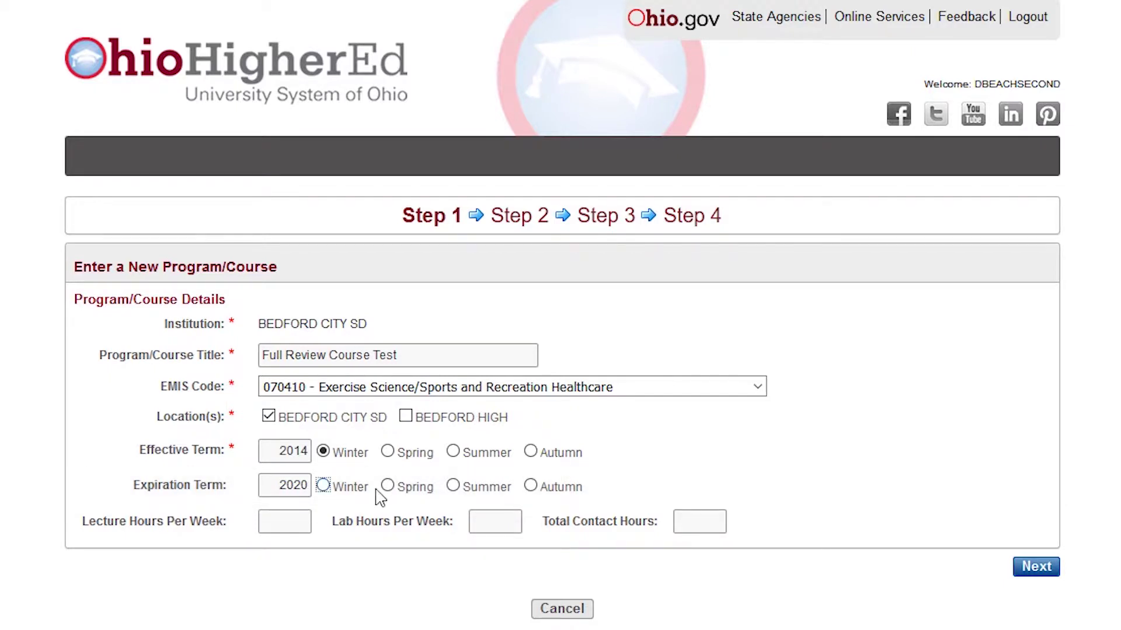
left_click(453, 487)
- Enter 18 lecture, 4 lab and 44 total contact hours, then continue to Step 2
left_click(280, 521)
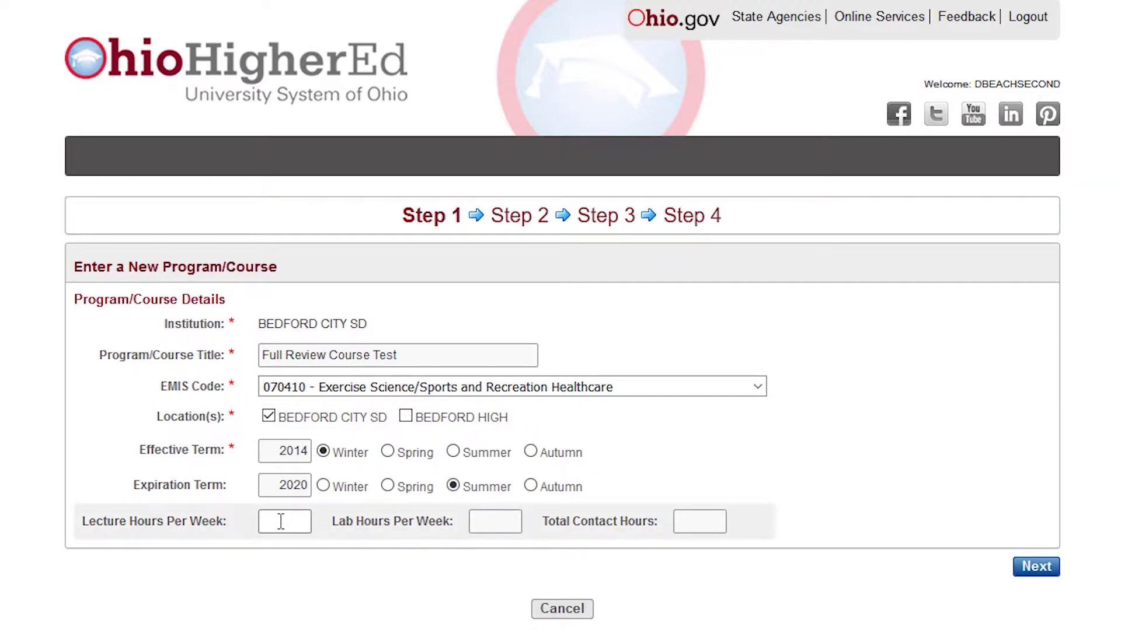
type("18")
key("Tab")
type("4")
key("Tab")
type("44")
left_click(402, 588)
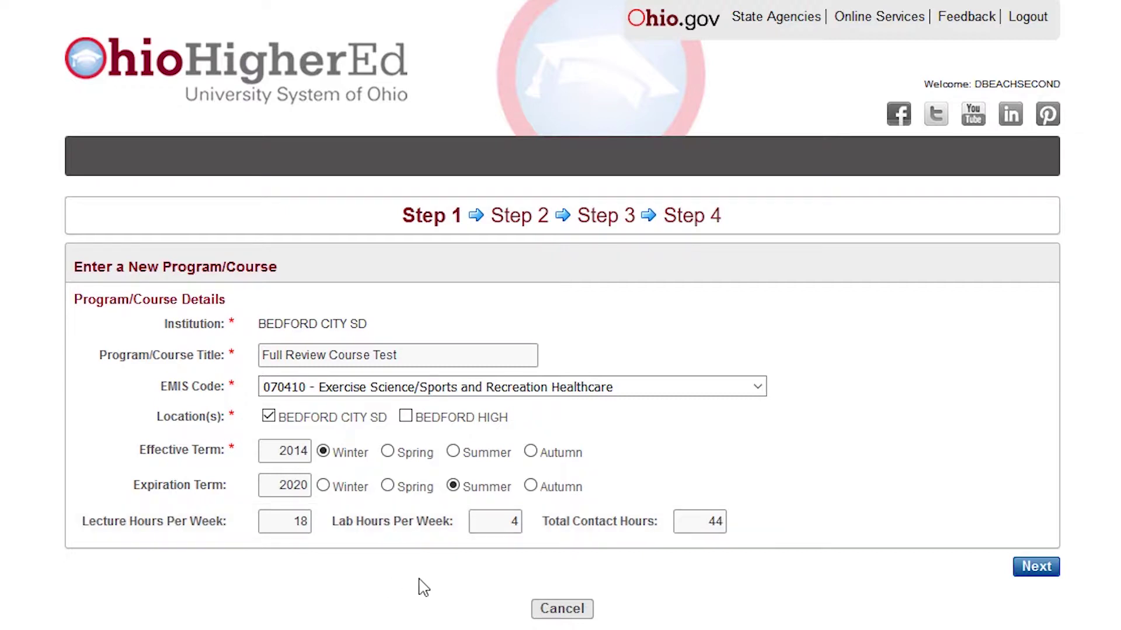
left_click(1035, 568)
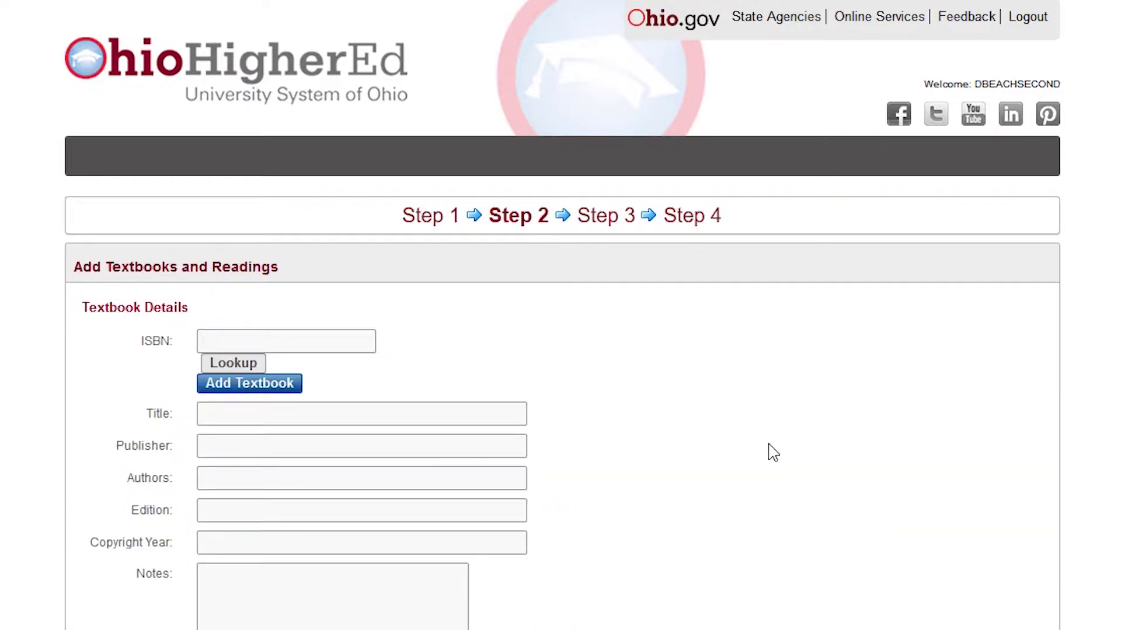
left_click(320, 339)
key("ctrl+v")
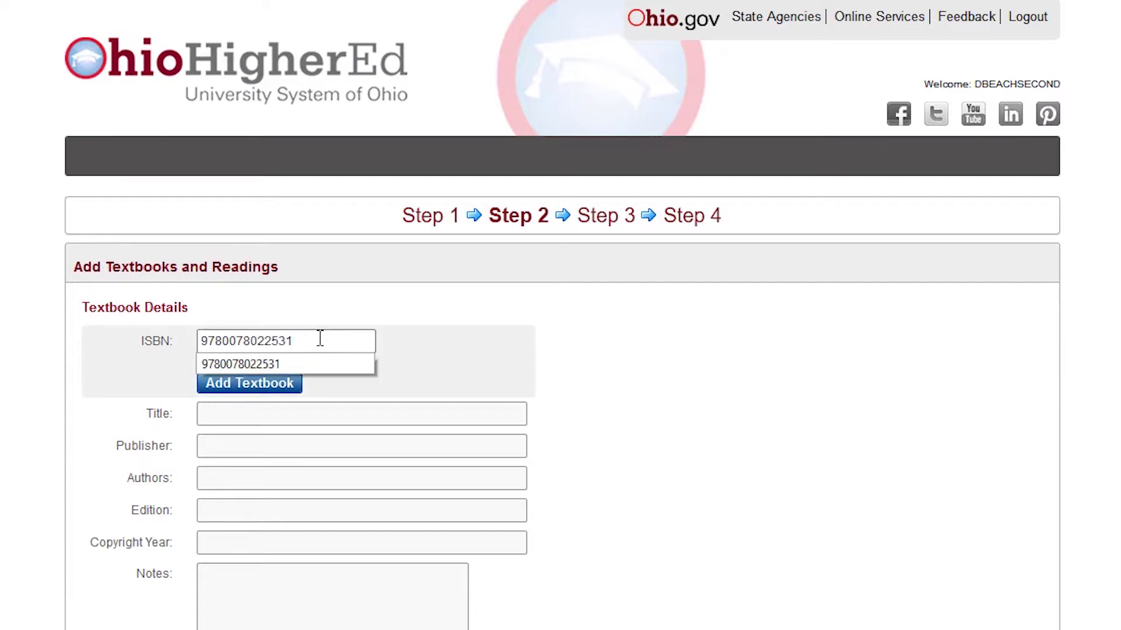
left_click(397, 310)
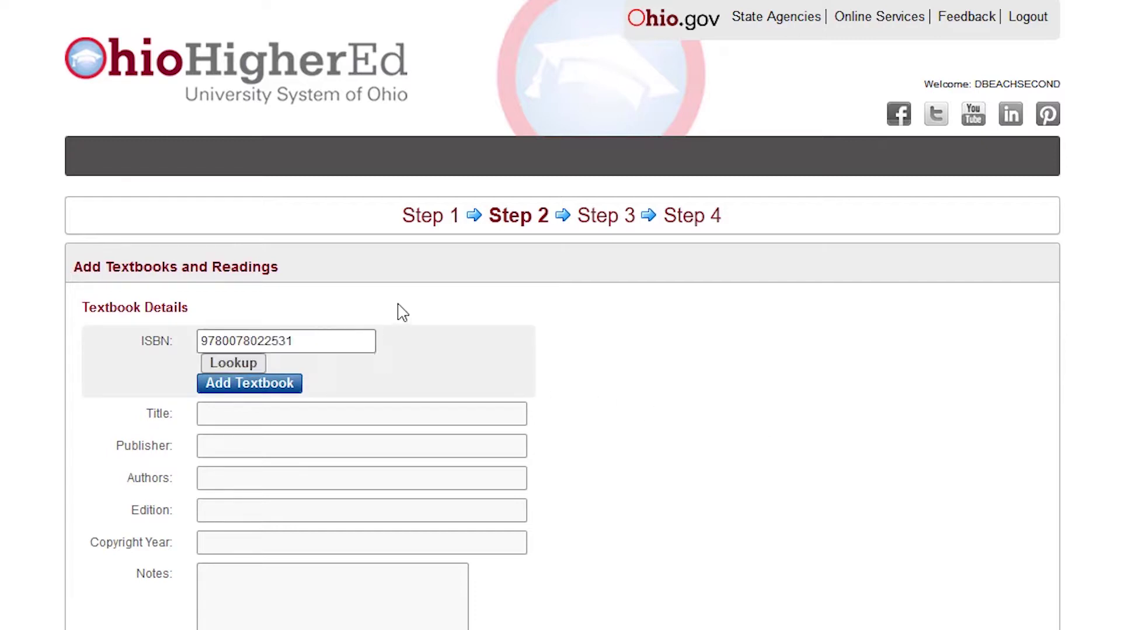
left_click(253, 365)
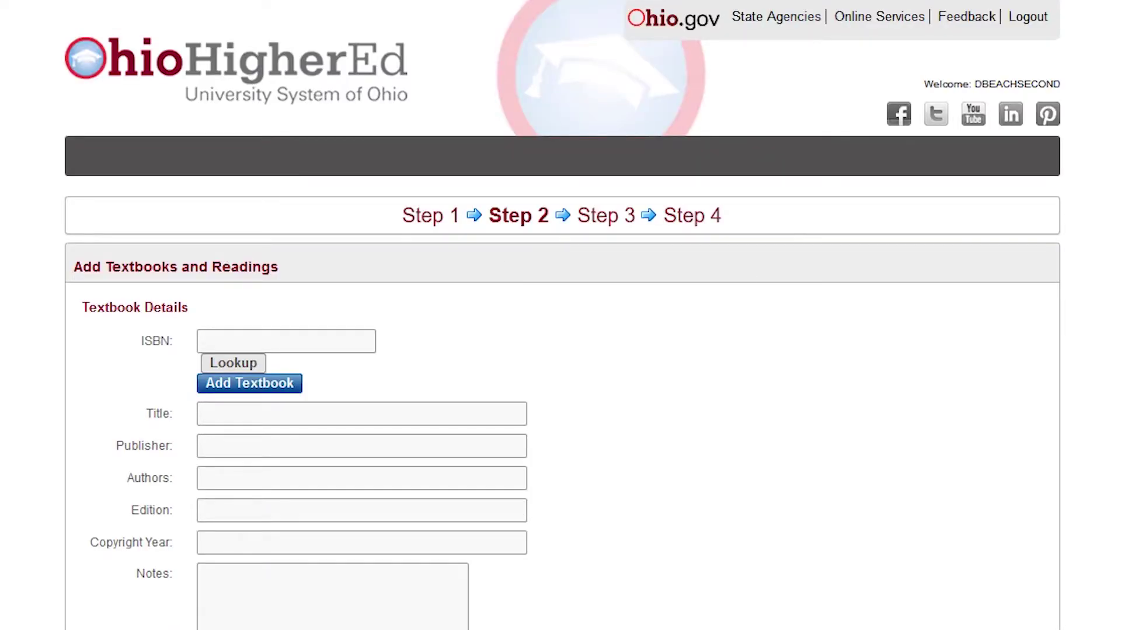
scroll(560, 350, "down", 5)
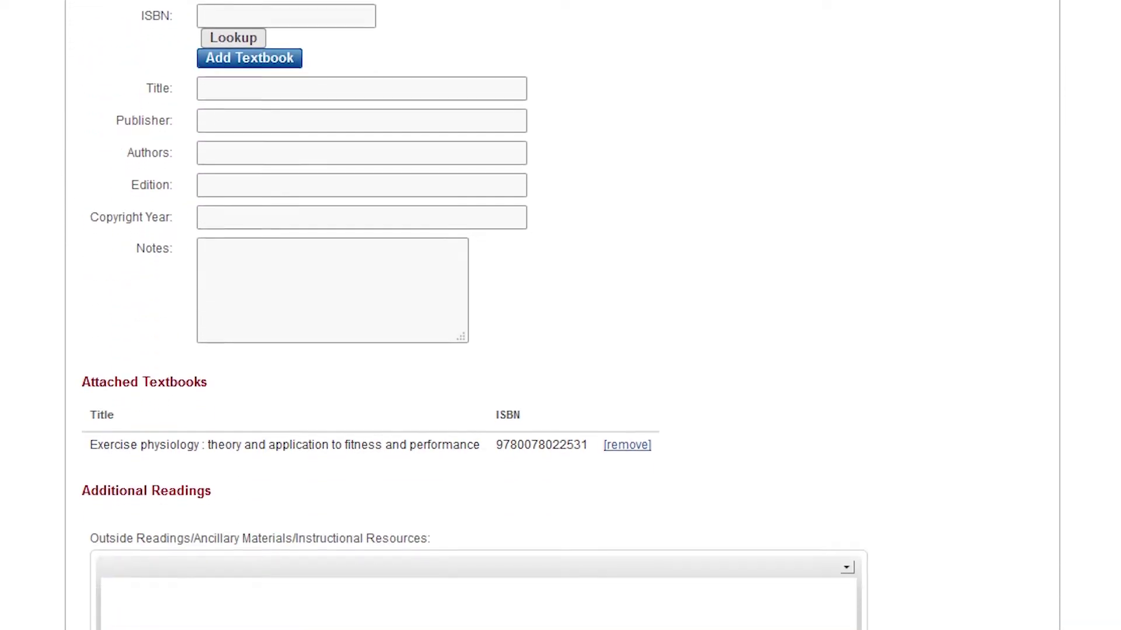
scroll(560, 316, "down", 1)
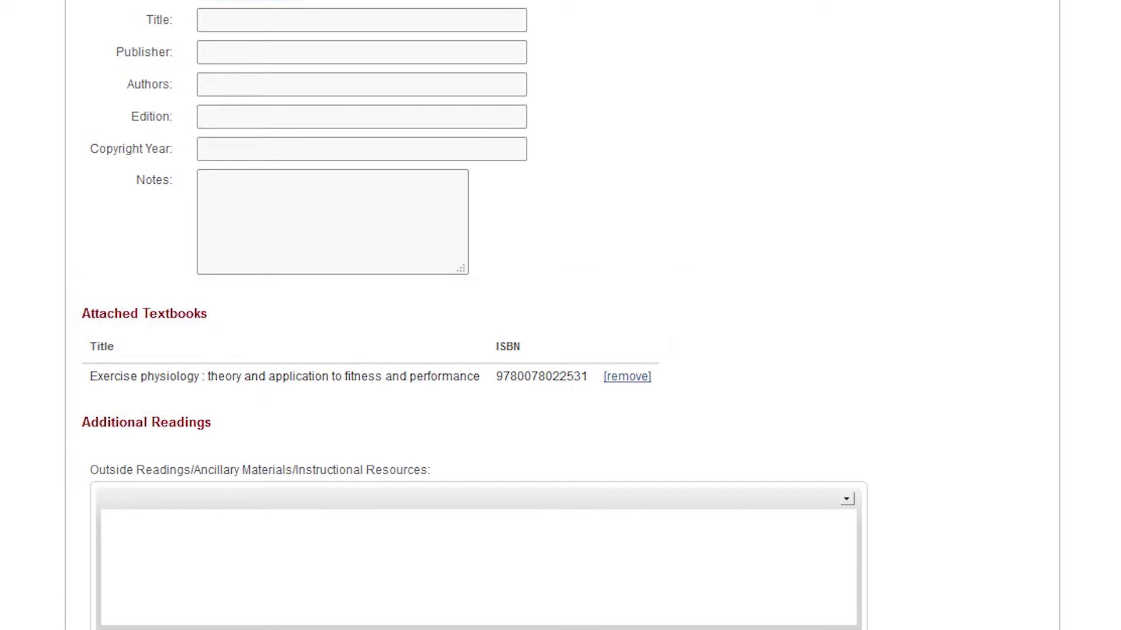
scroll(560, 315, "down", 3)
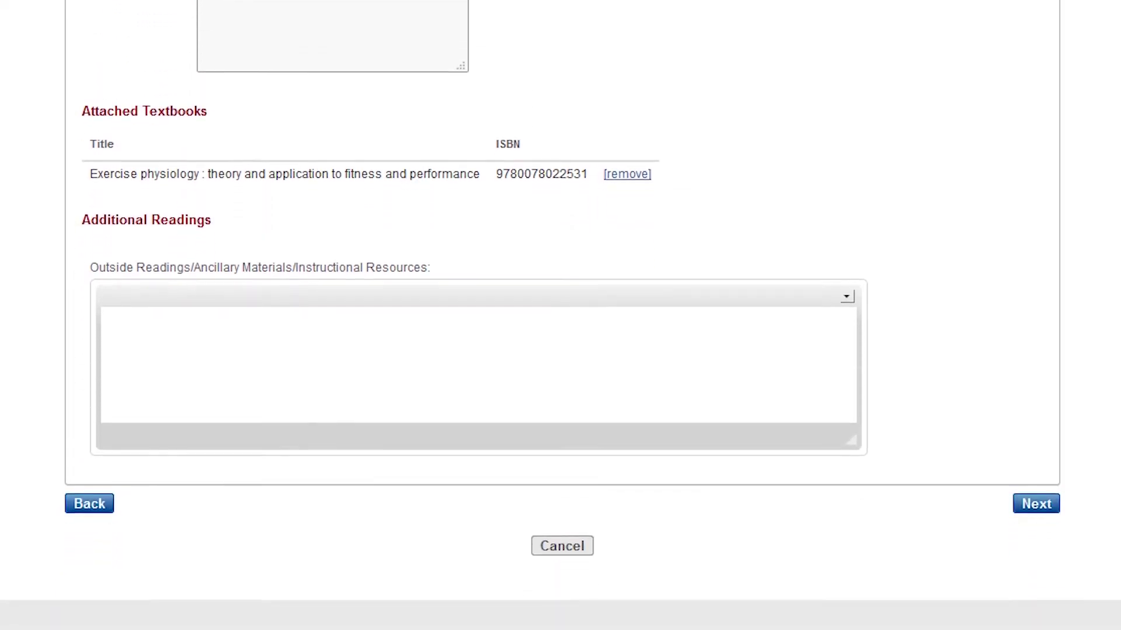
scroll(560, 315, "down", 1)
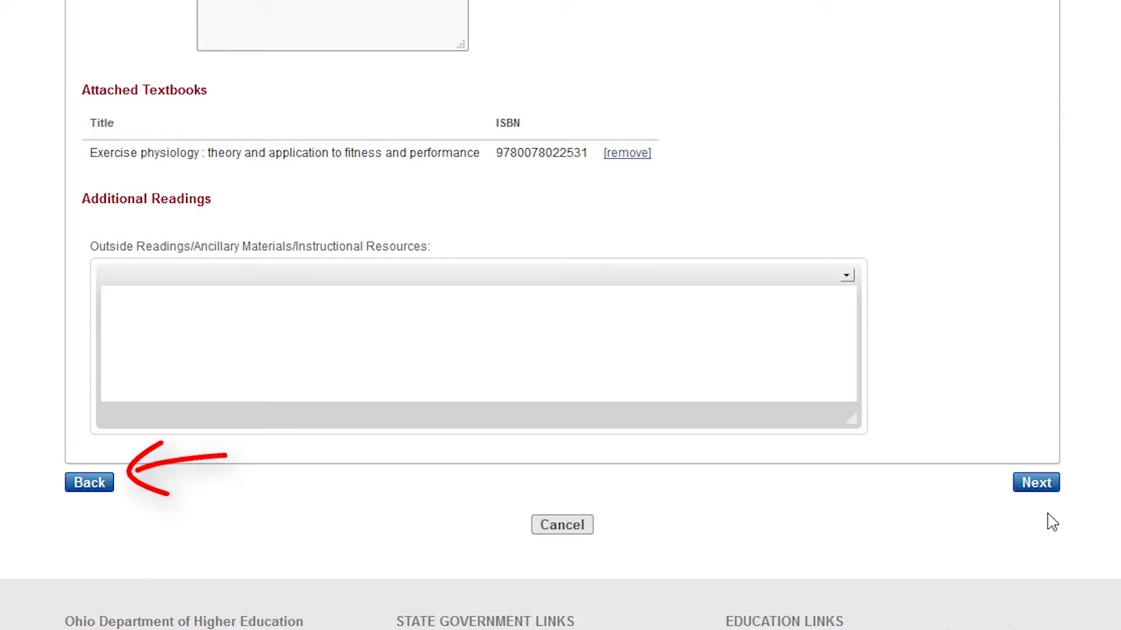
left_click(1037, 483)
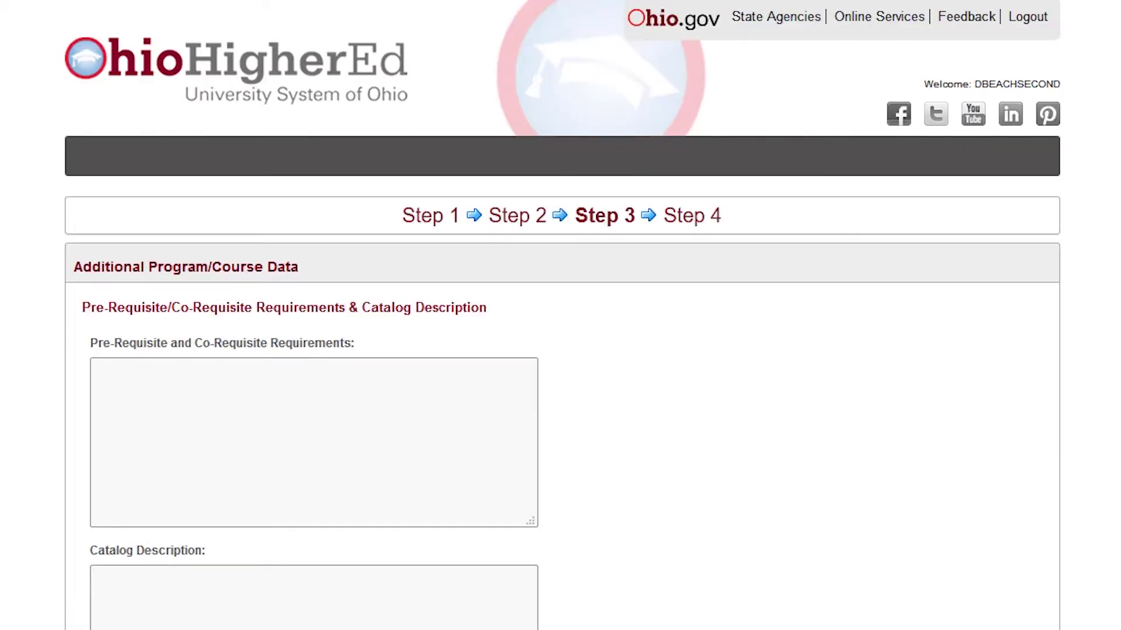
- Skip the Step 3 additional data and choose Syllabus.docx as the file to upload
scroll(560, 316, "down", 4)
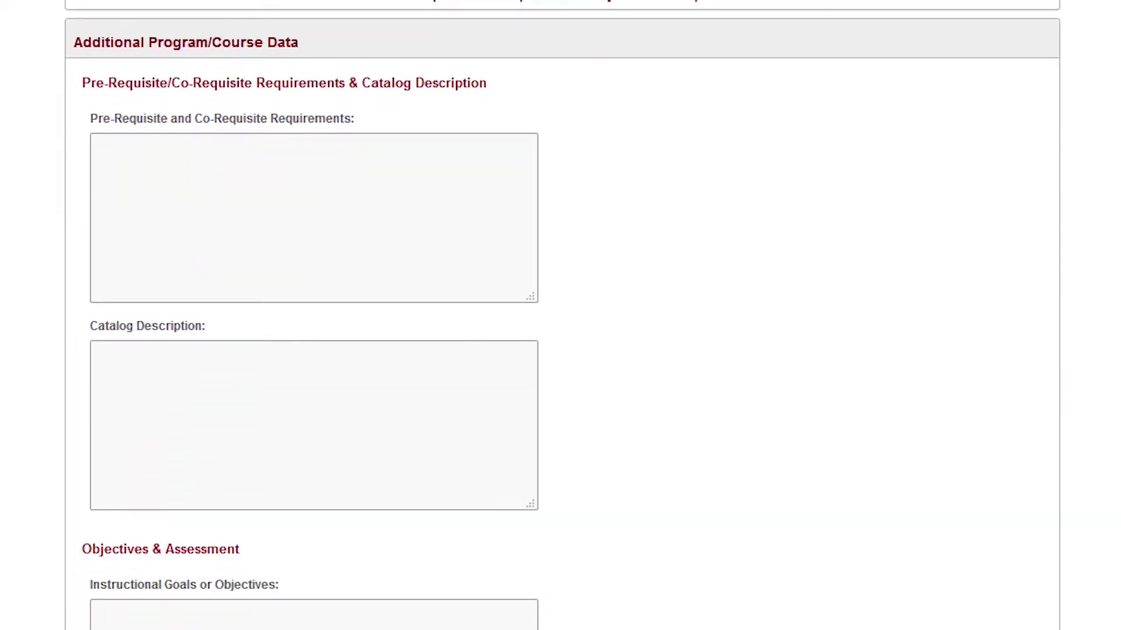
scroll(560, 315, "down", 8)
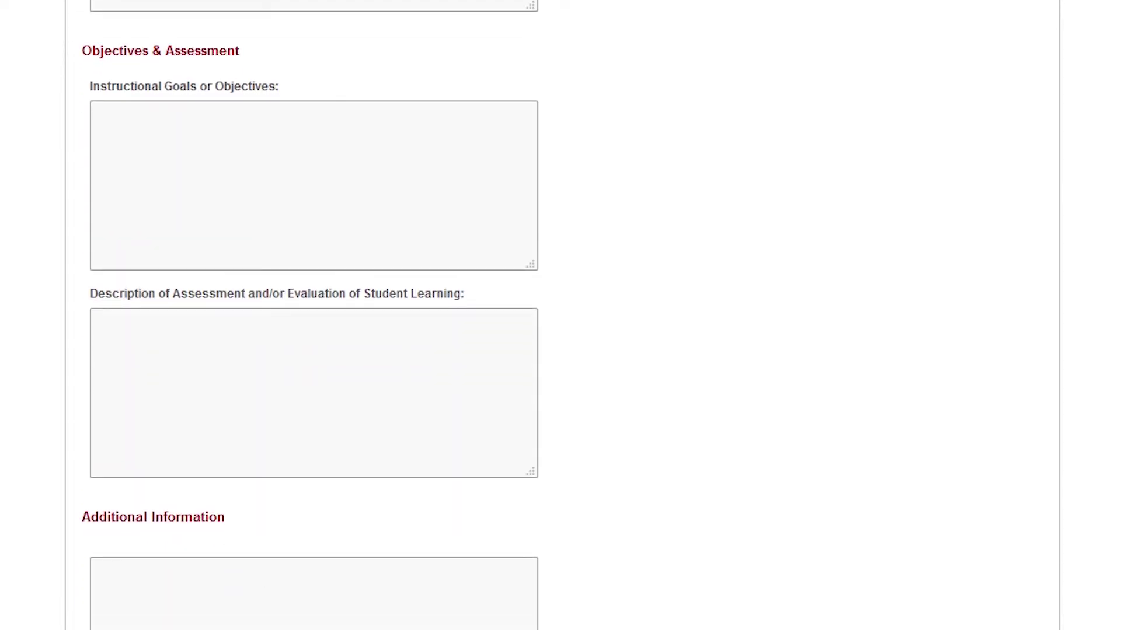
scroll(560, 316, "down", 6)
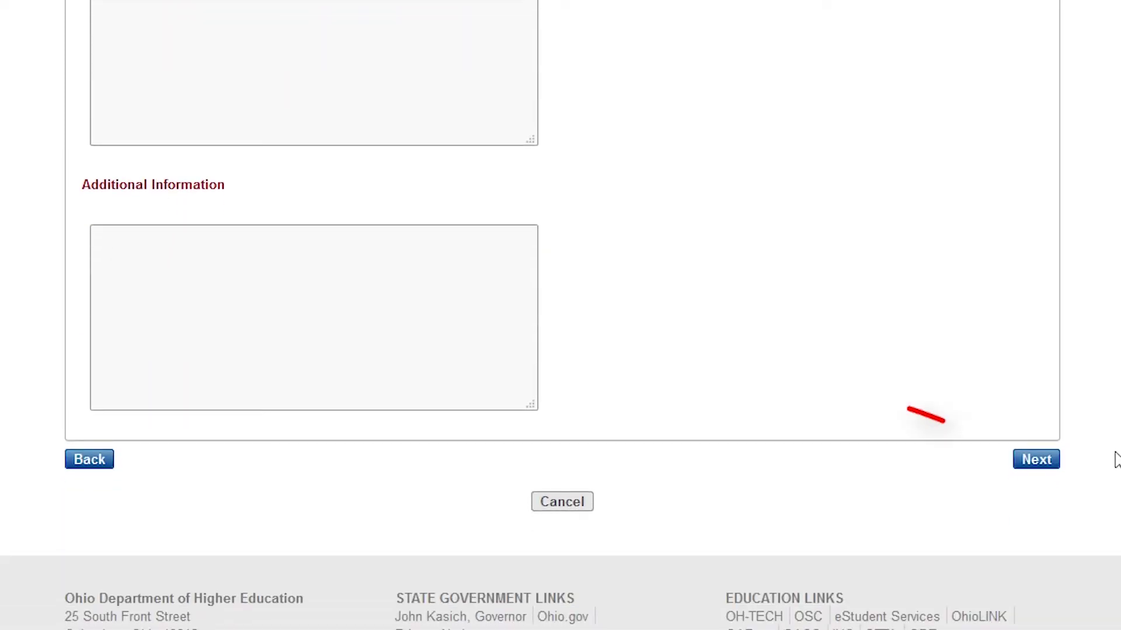
left_click(1037, 461)
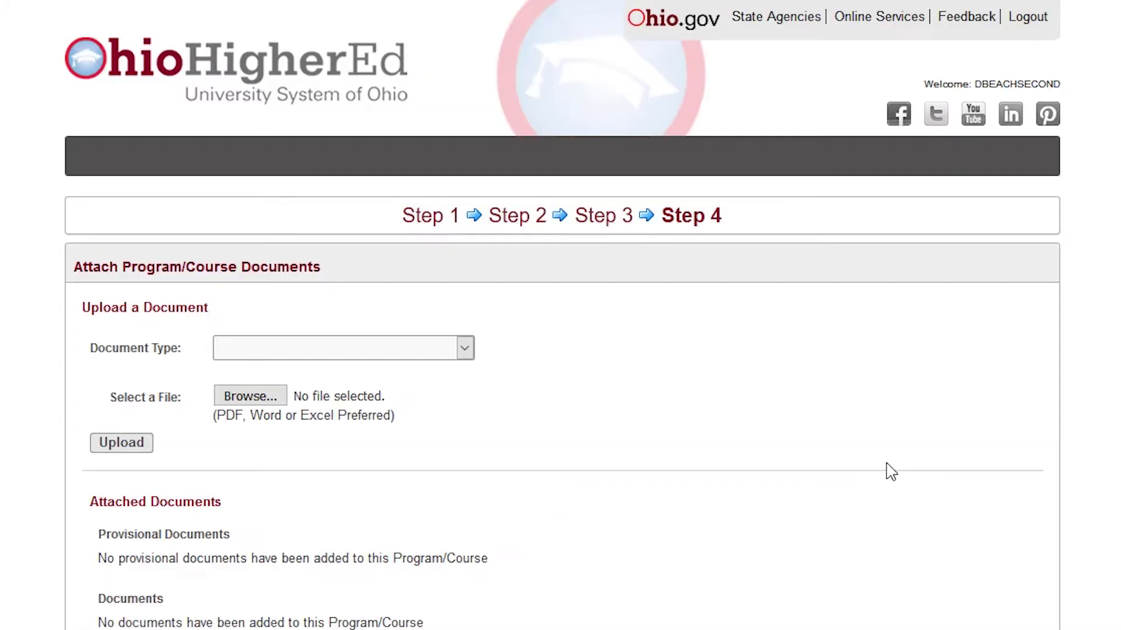
left_click(258, 397)
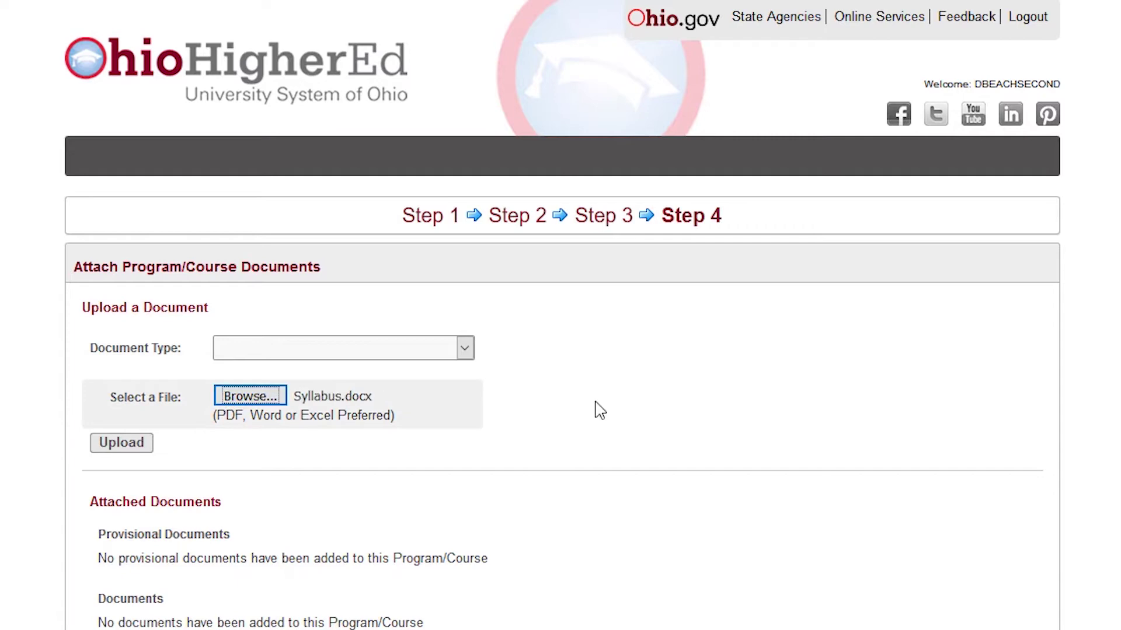
- Upload Syllabus.docx with the document type Master Syllabus
left_click(465, 349)
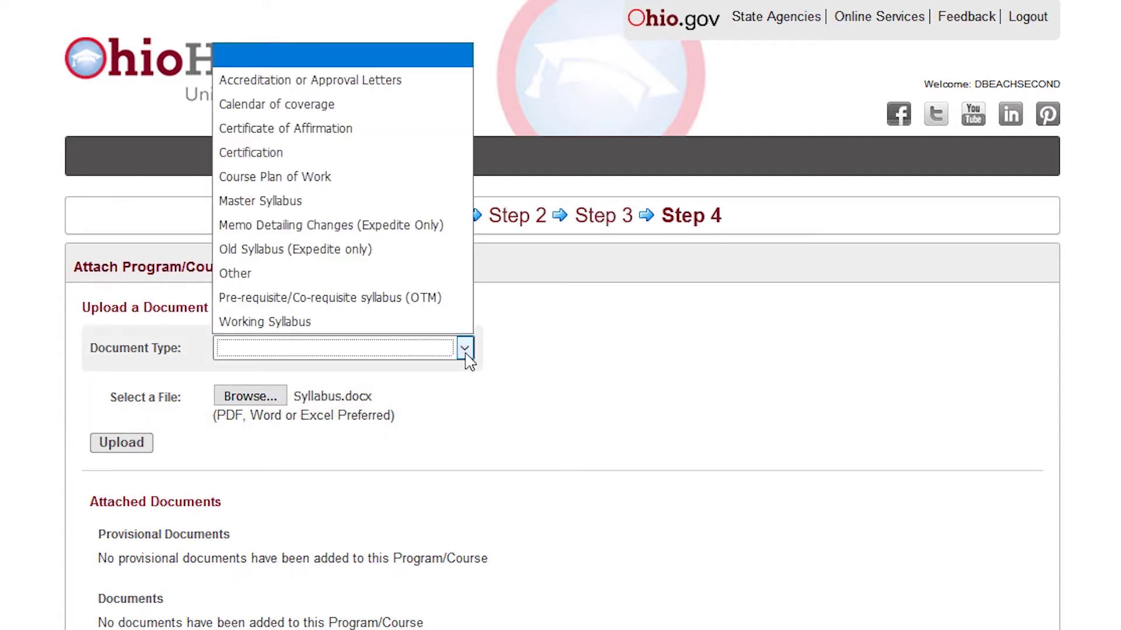
left_click(375, 201)
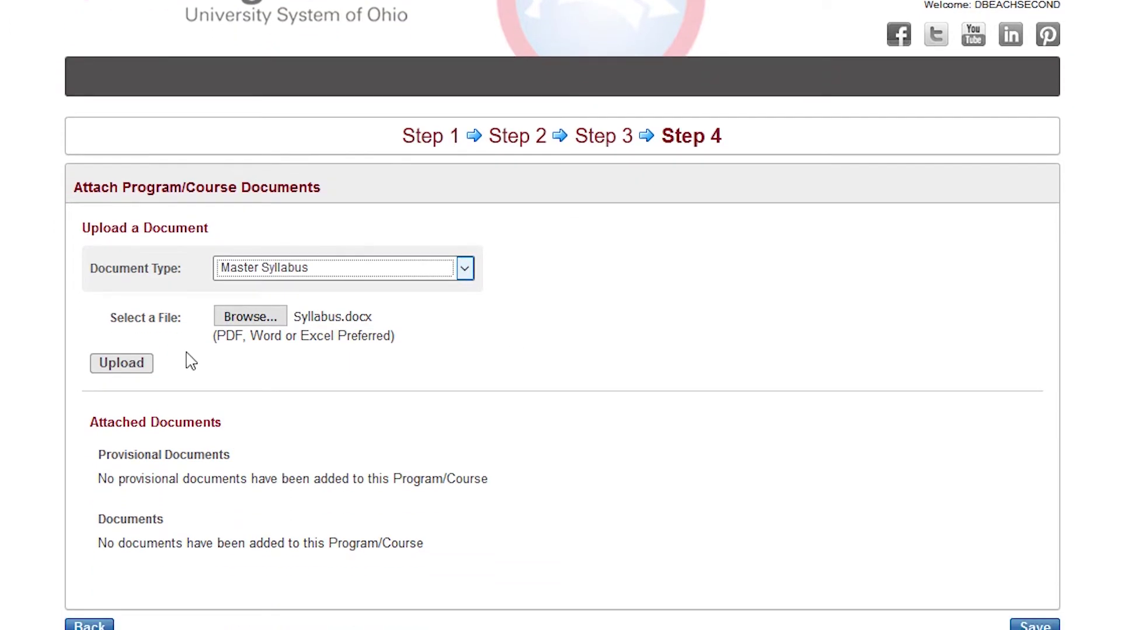
left_click(111, 404)
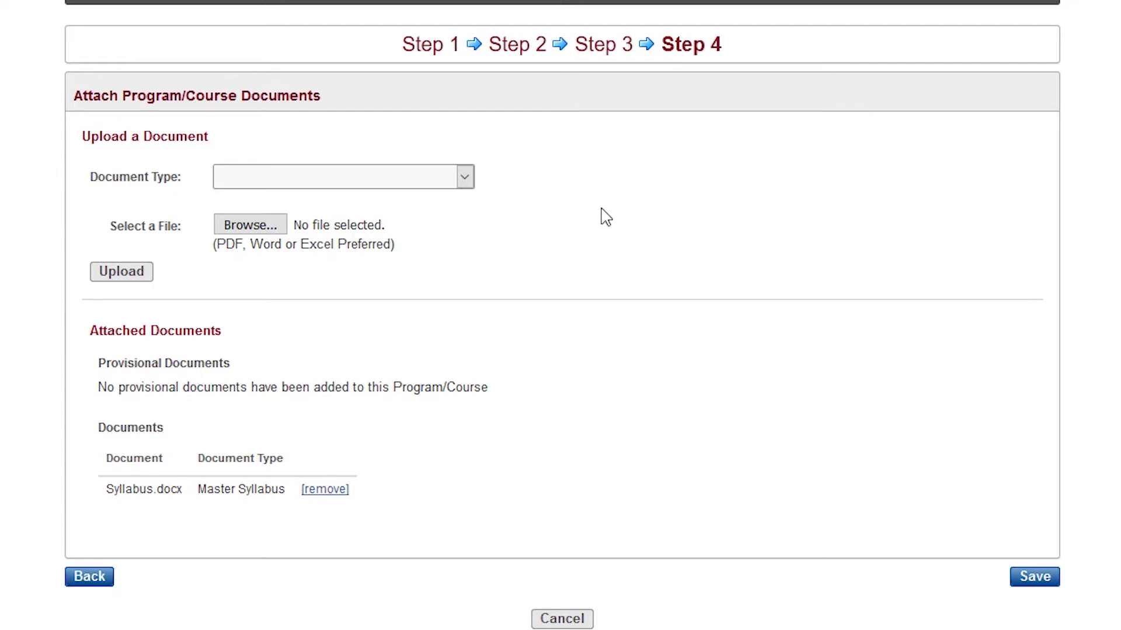
left_click(464, 178)
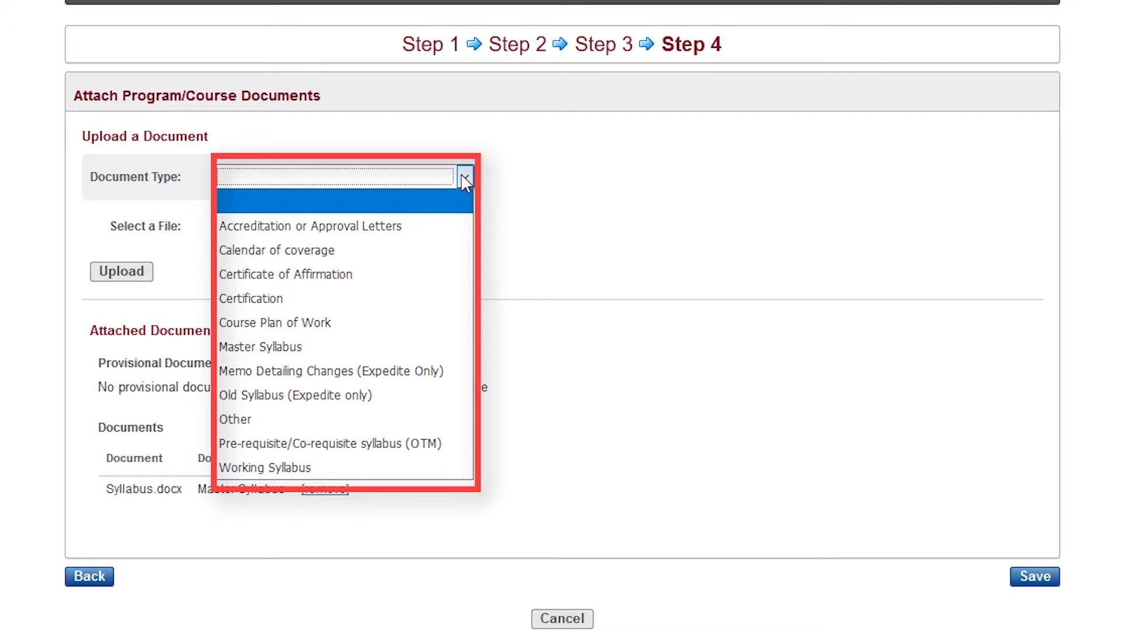
left_click(464, 178)
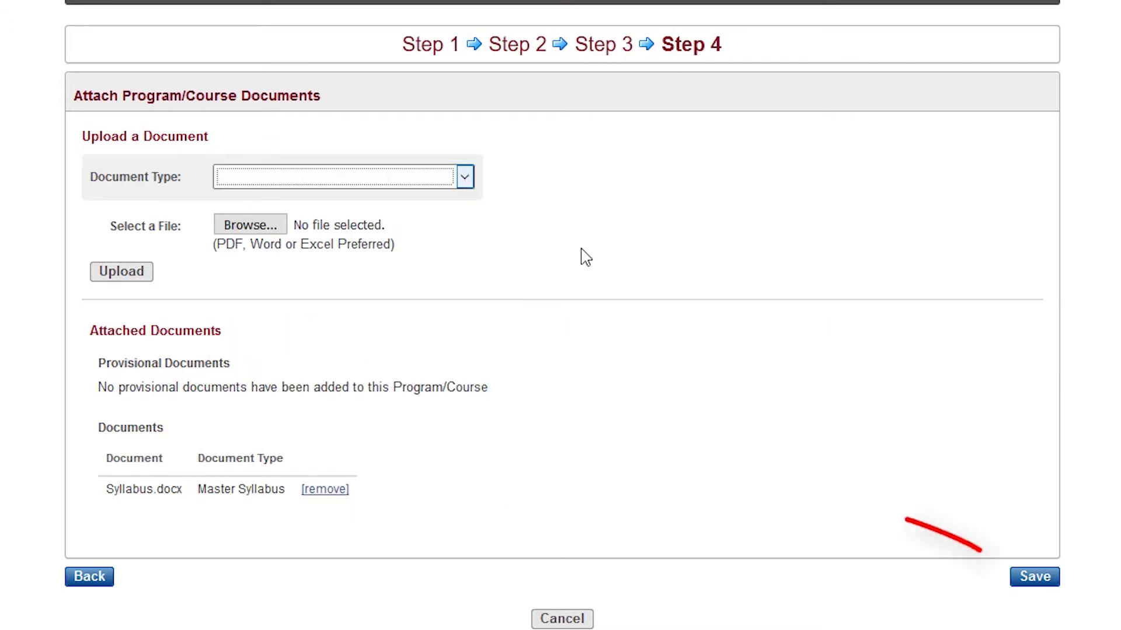
- Save the new secondary course 'Full Review Course Test'
left_click(1029, 581)
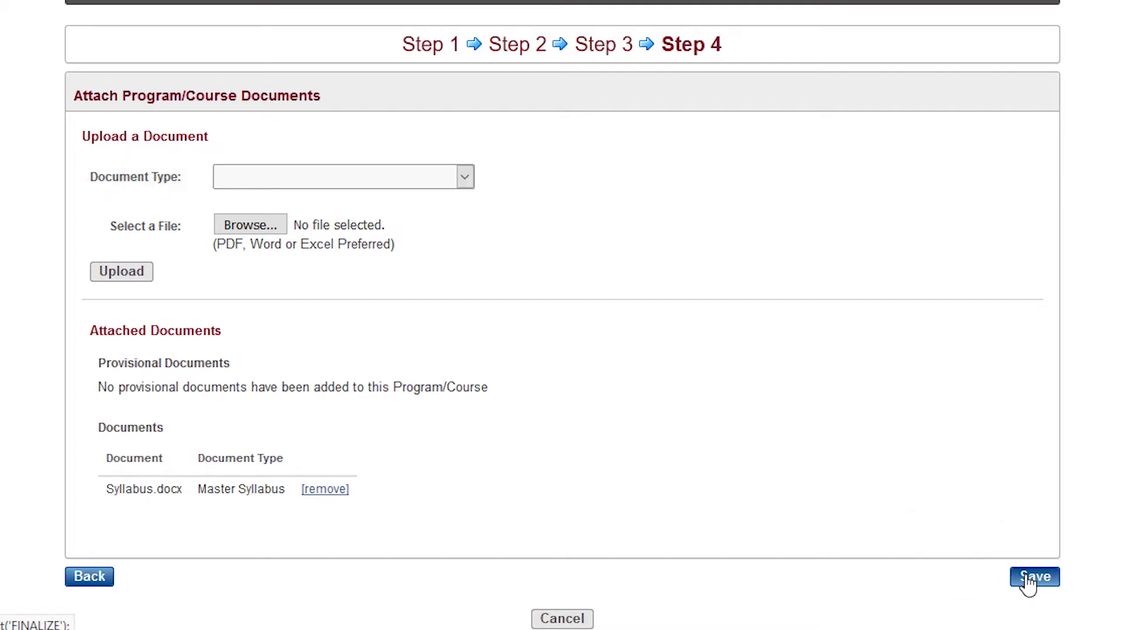